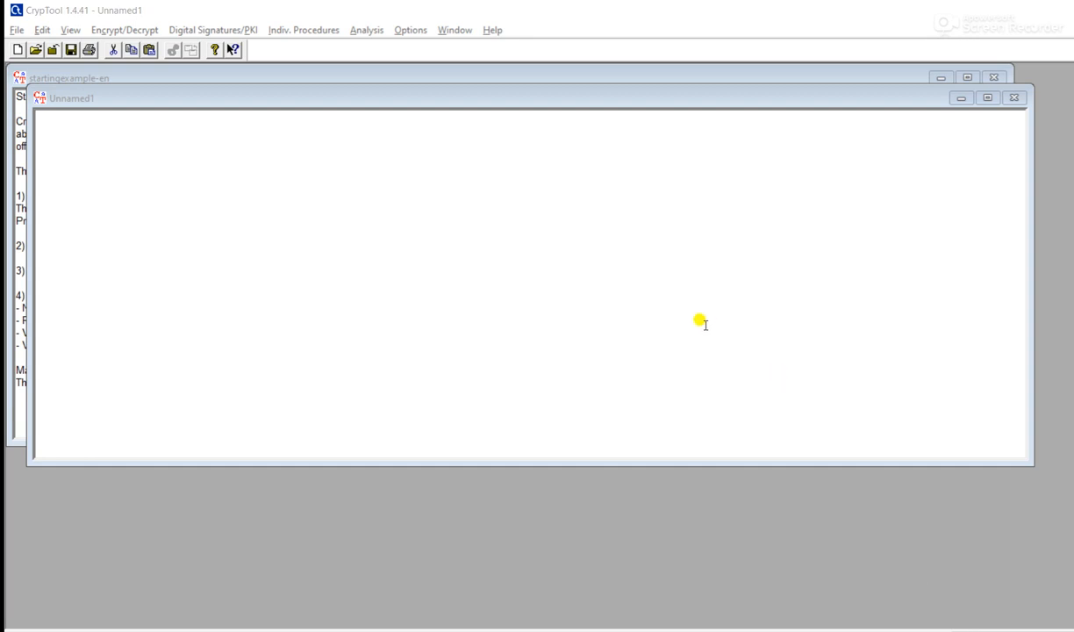
- Paste the daffodils poem into the blank document and save it as 'digital signature'
left_click(104, 146)
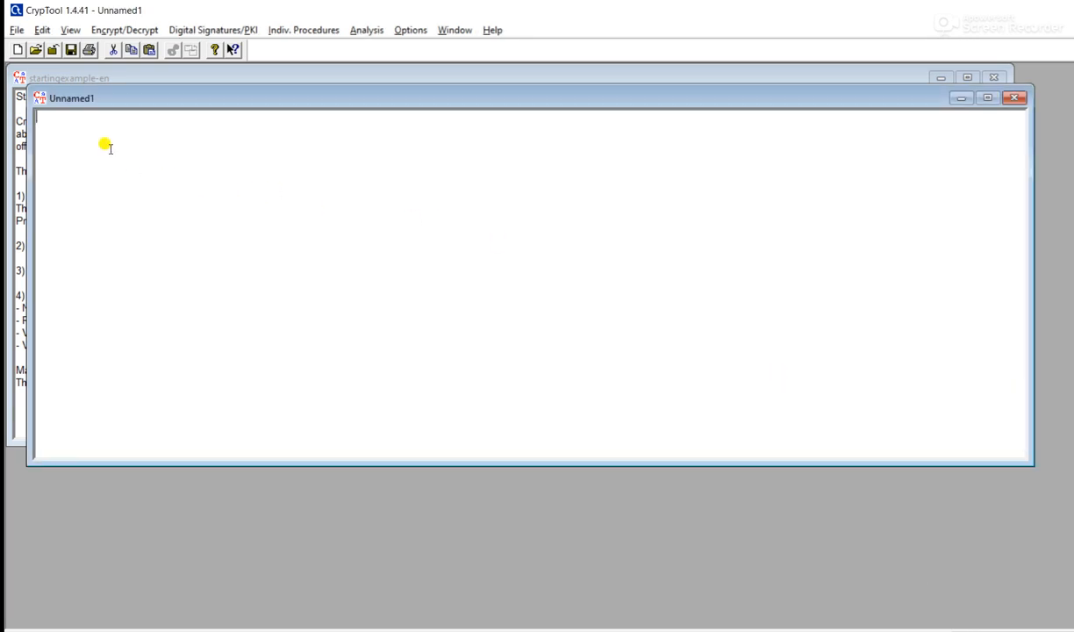
type("I wandered lonely as a cloud That floats on high o'er vales and hills, When all at once I saw a crowd, A host, of golden daffodils; Beside the lake, beneath the trees, Fluttering and dancing in the breeze.")
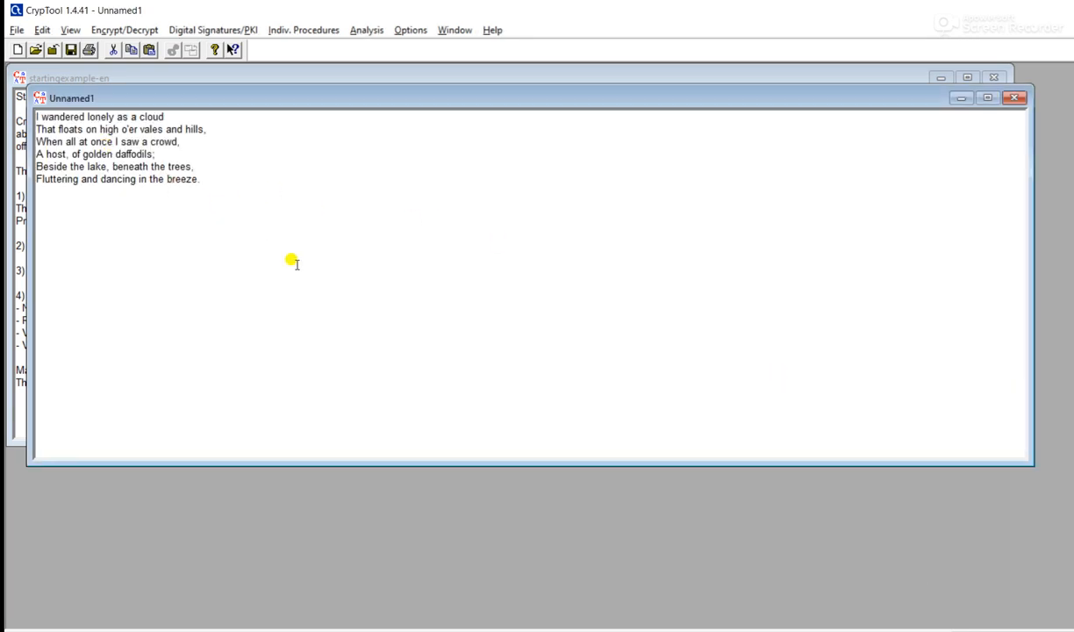
left_click(71, 50)
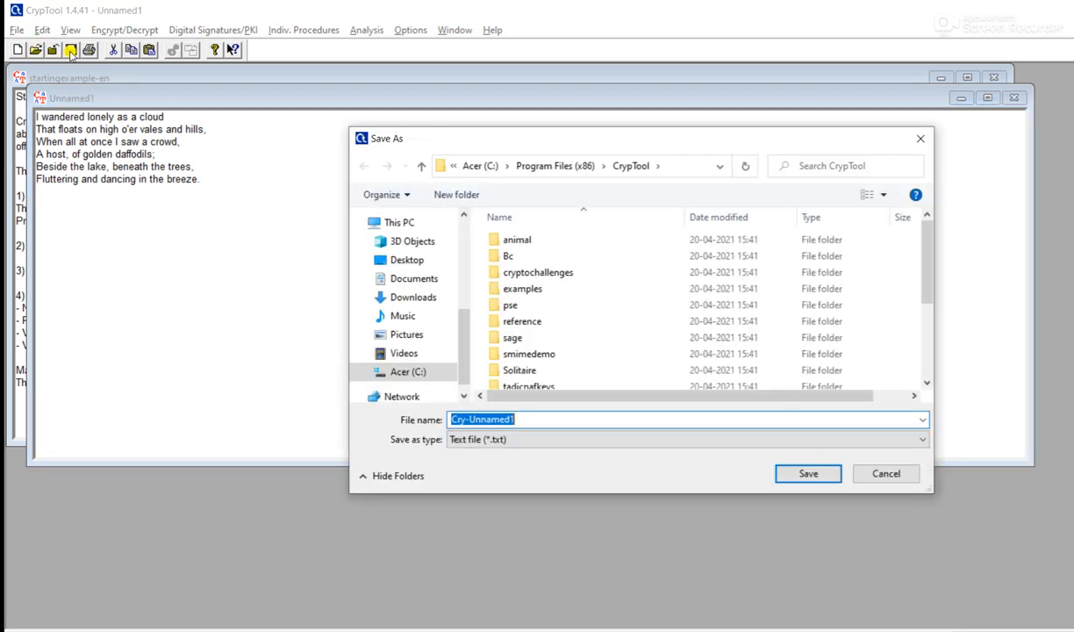
type("digit")
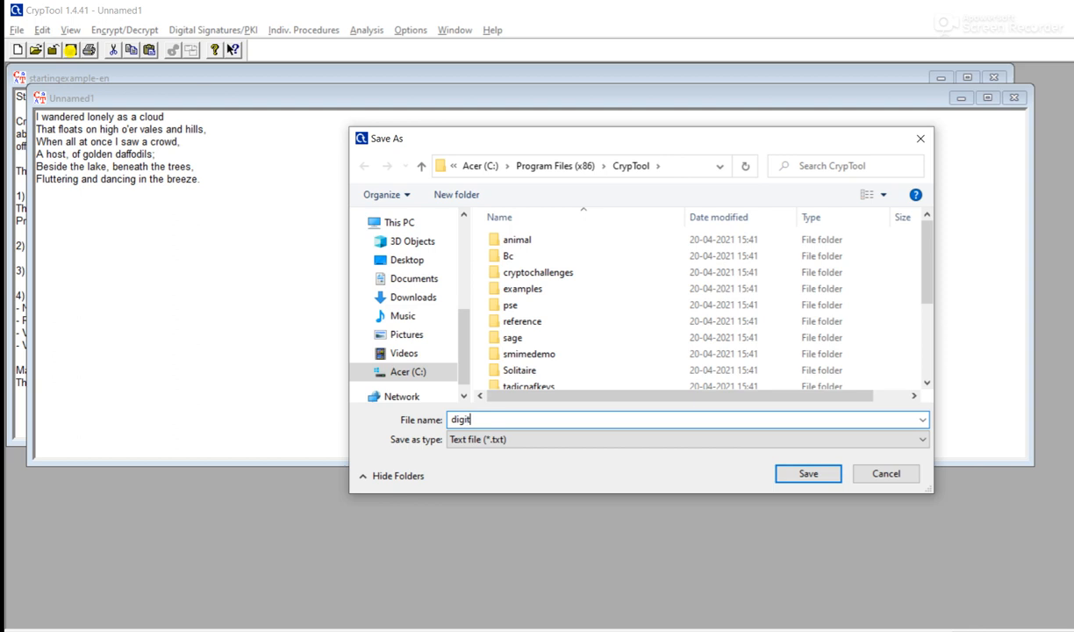
type("al signature")
left_click(806, 474)
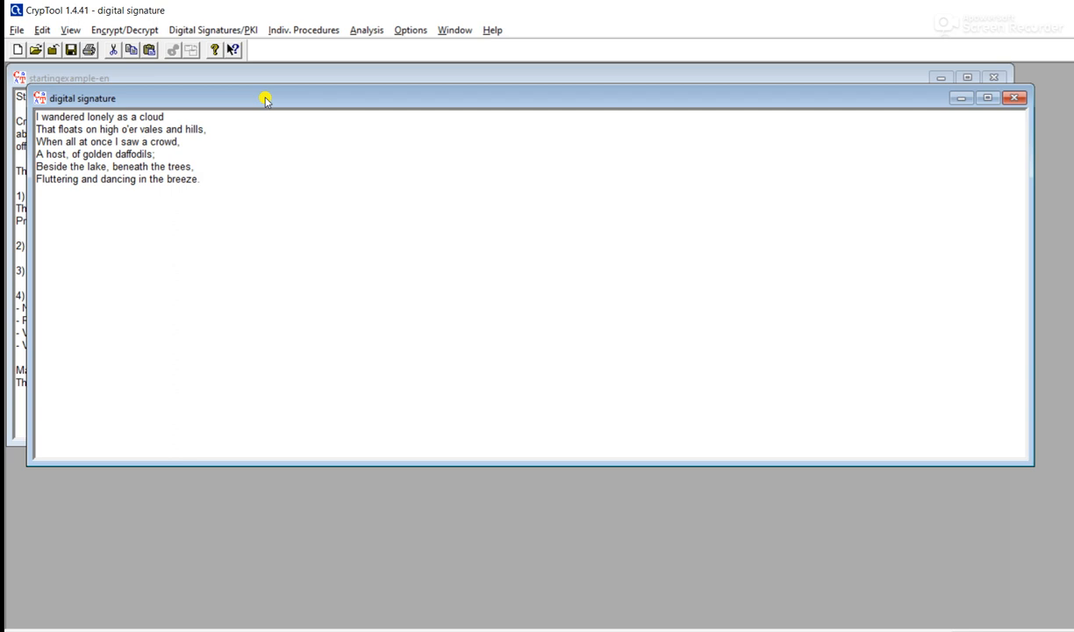
- Open Digital Signatures/PKI > PKI > Generate/Import Keys to create an asymmetric key pair
left_click(702, 630)
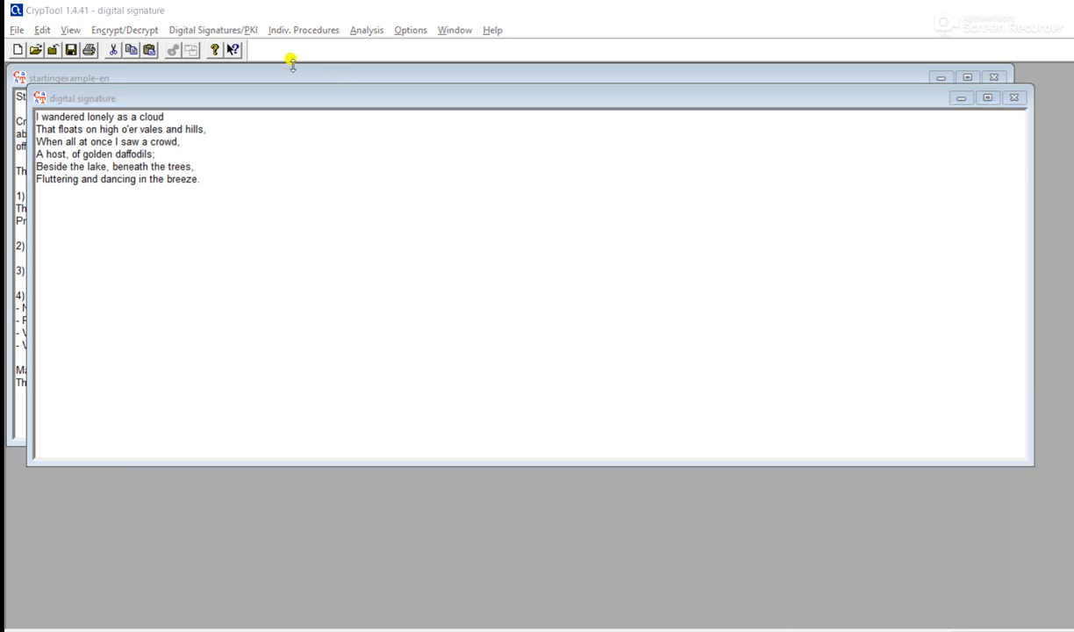
left_click(213, 30)
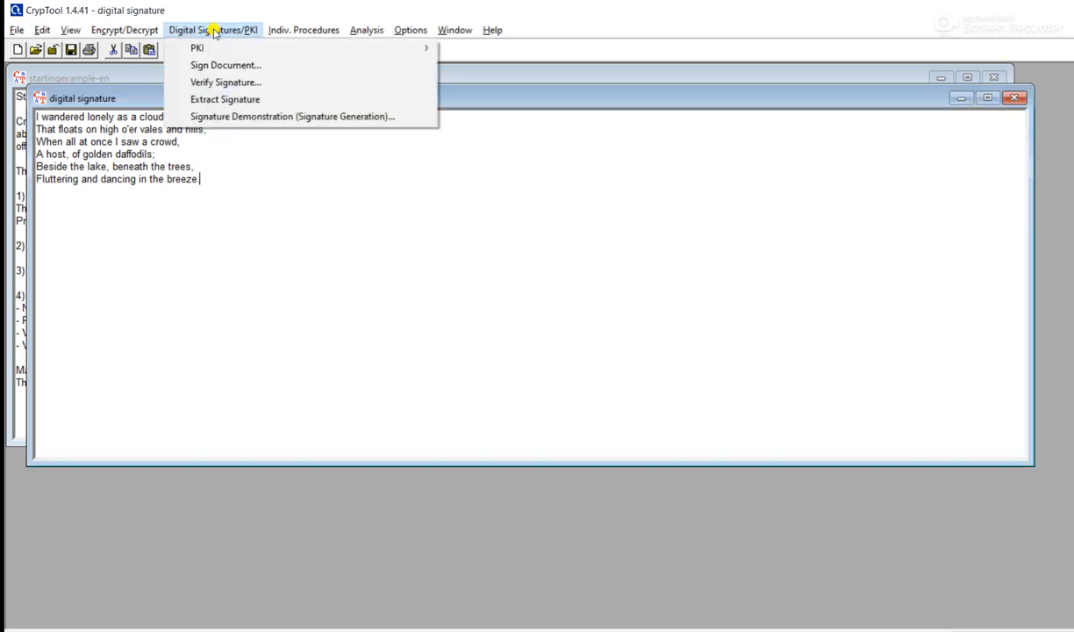
mouse_move(211, 47)
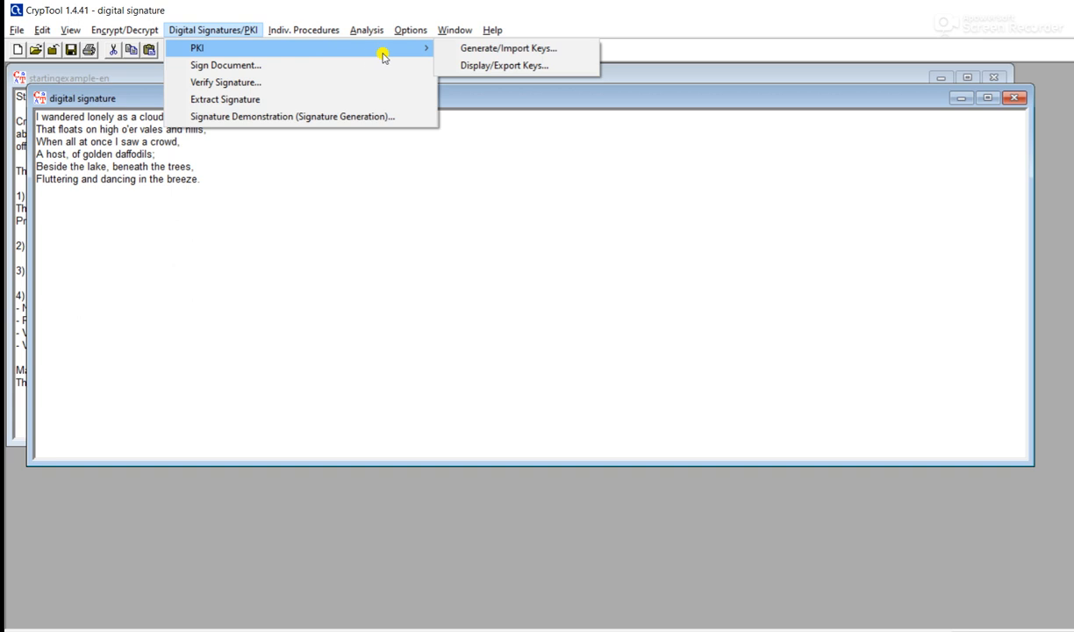
left_click(469, 49)
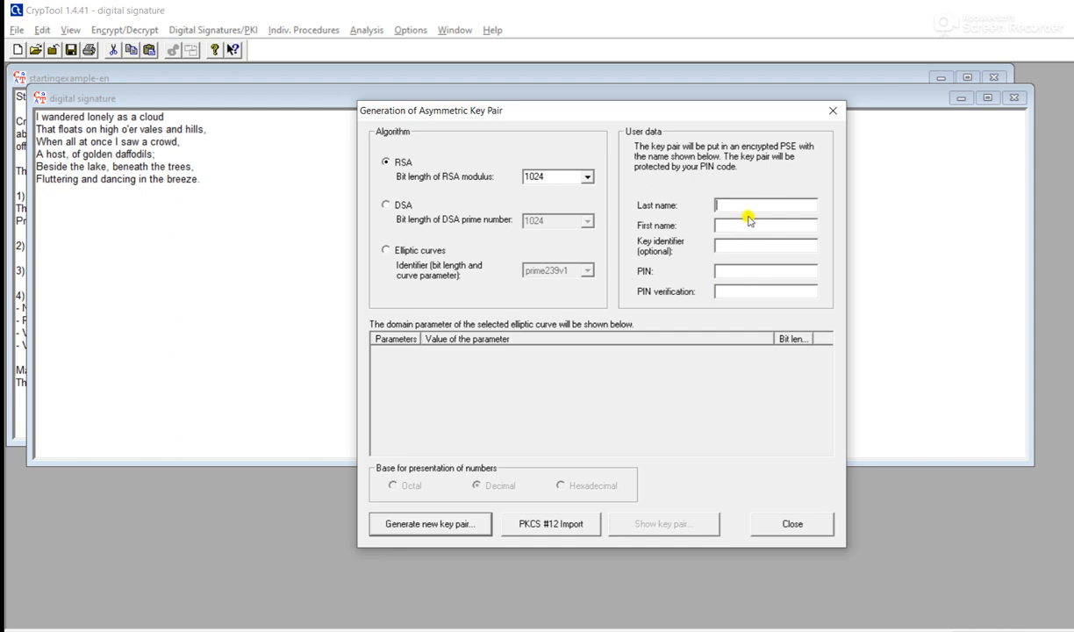
- Enter the owner's last and first name and a PIN, then generate the 1024-bit RSA key pair
type("xxx")
left_click(739, 222)
type("yyy")
left_click(739, 245)
left_click(737, 269)
type("12345")
left_click(740, 292)
type("12345")
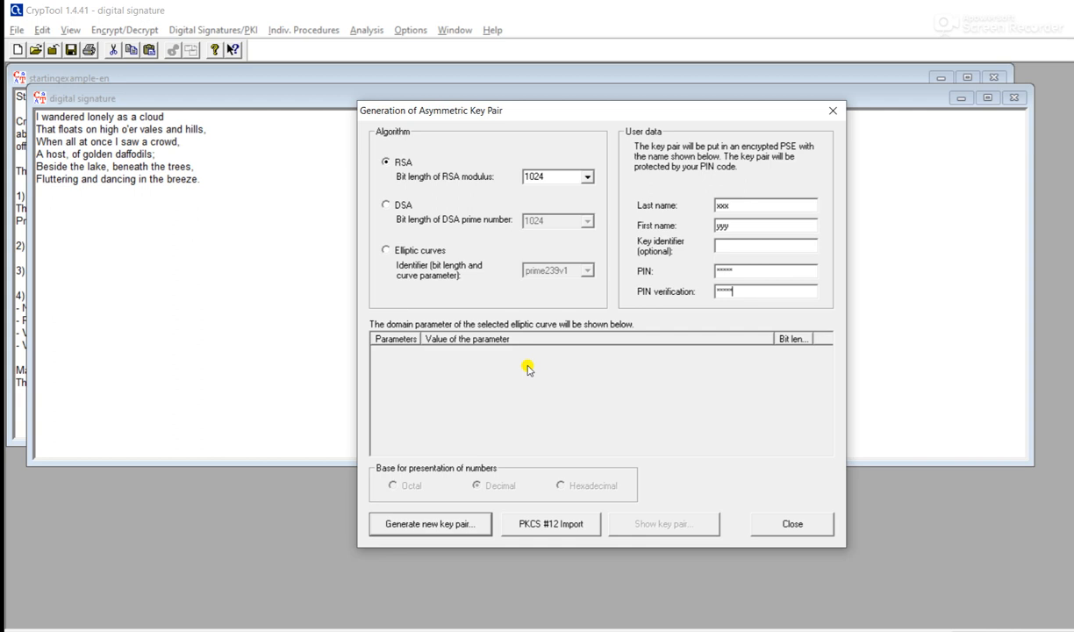
left_click(455, 529)
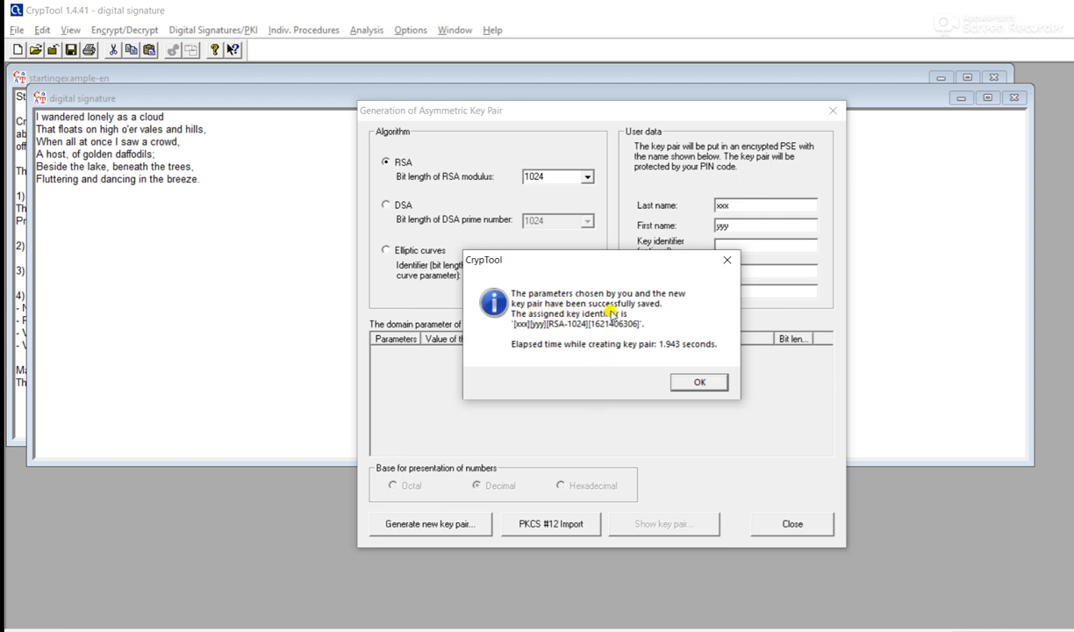
left_click(695, 383)
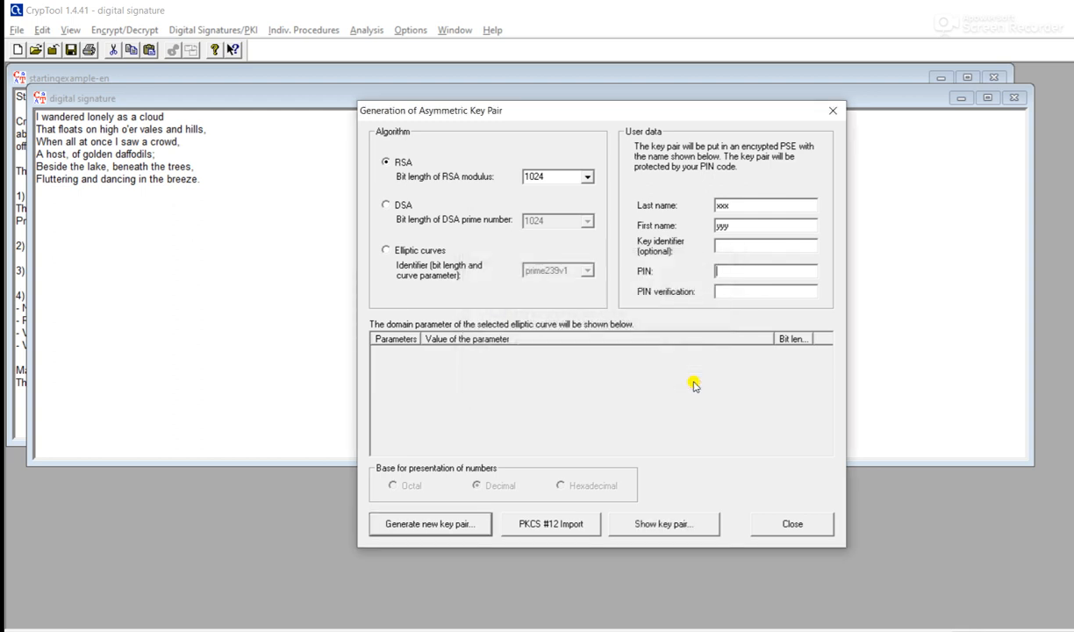
- Show the stored key pairs, select the new RSA-1024 pair, then close and reopen the list
left_click(663, 529)
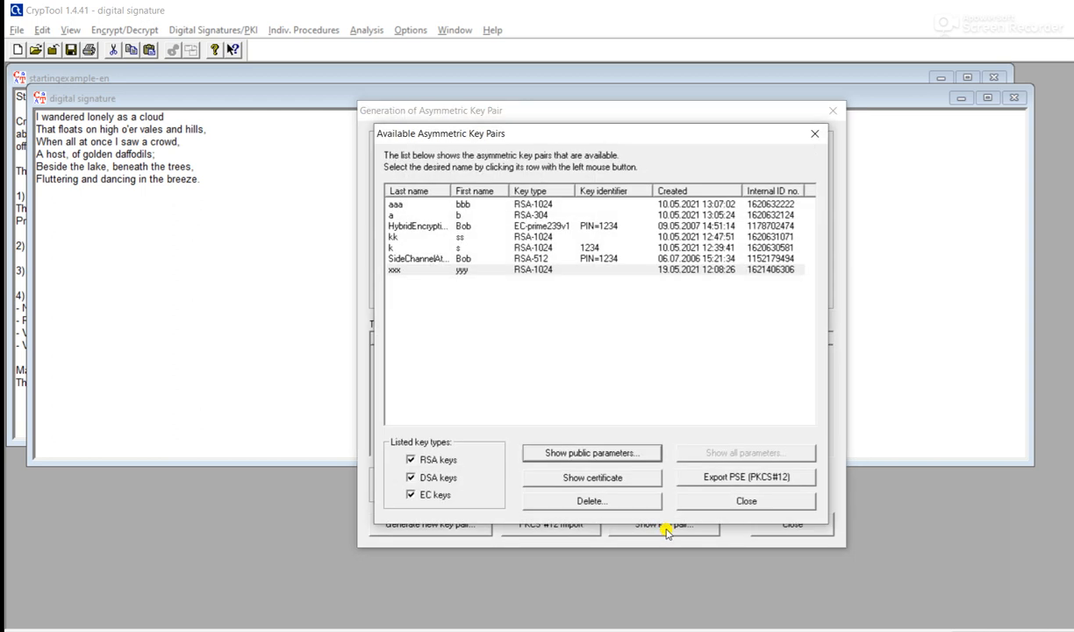
left_click(416, 273)
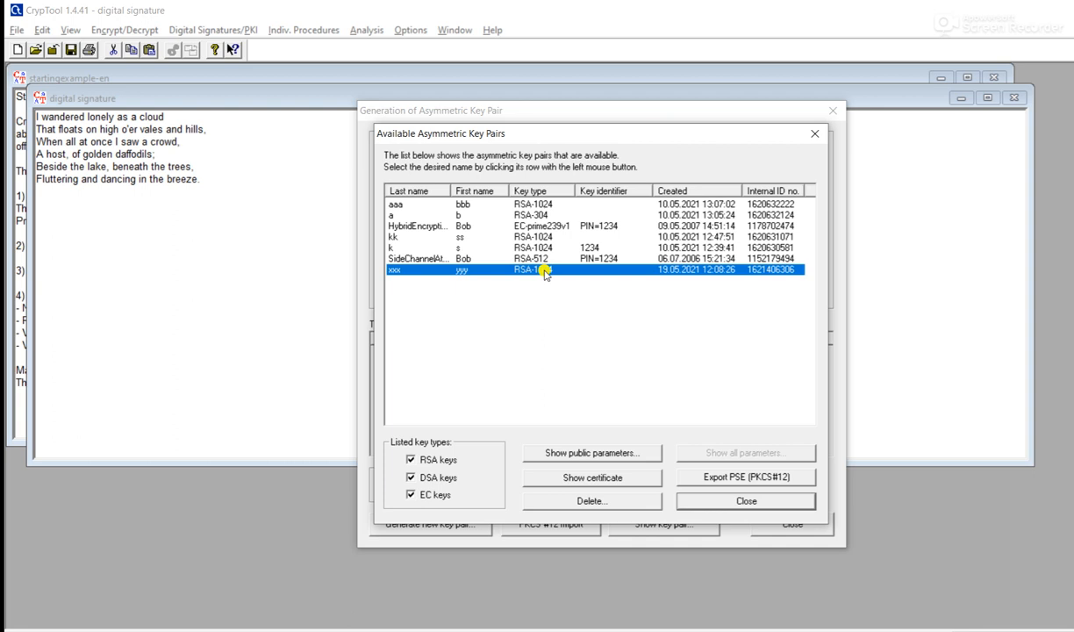
left_click(746, 501)
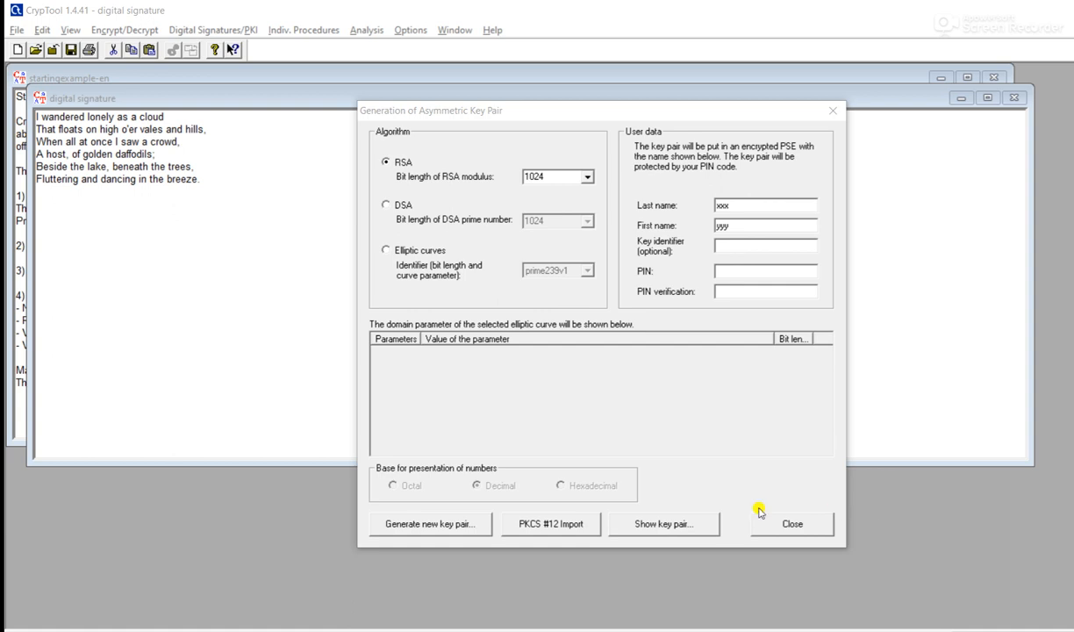
left_click(633, 523)
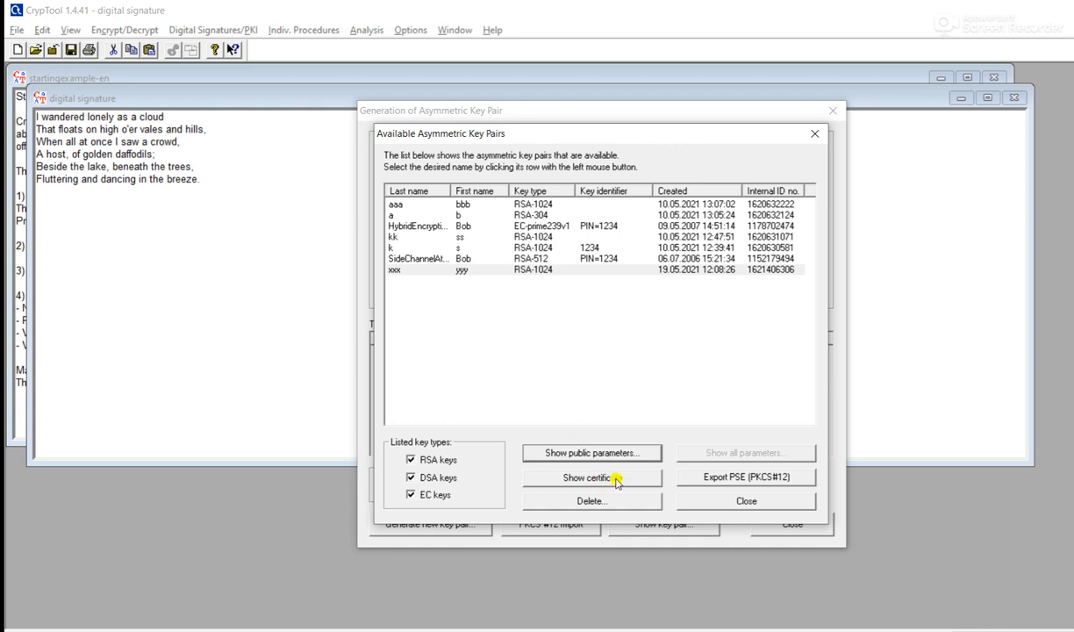
- View the new key's certificate, then close the certificate, key list and key generation dialogs
left_click(485, 271)
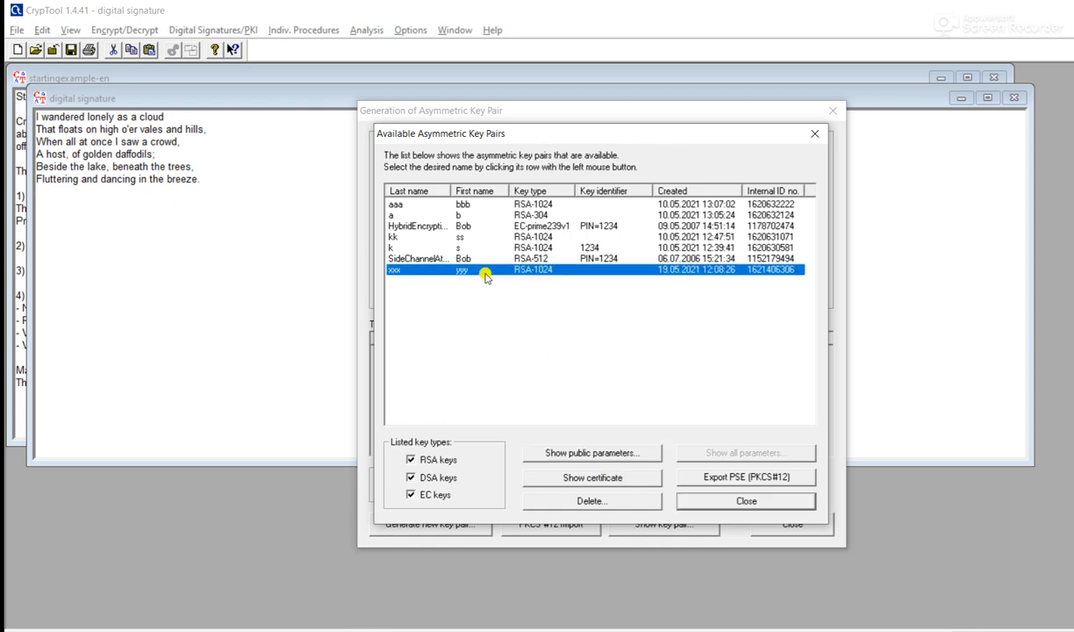
left_click(589, 479)
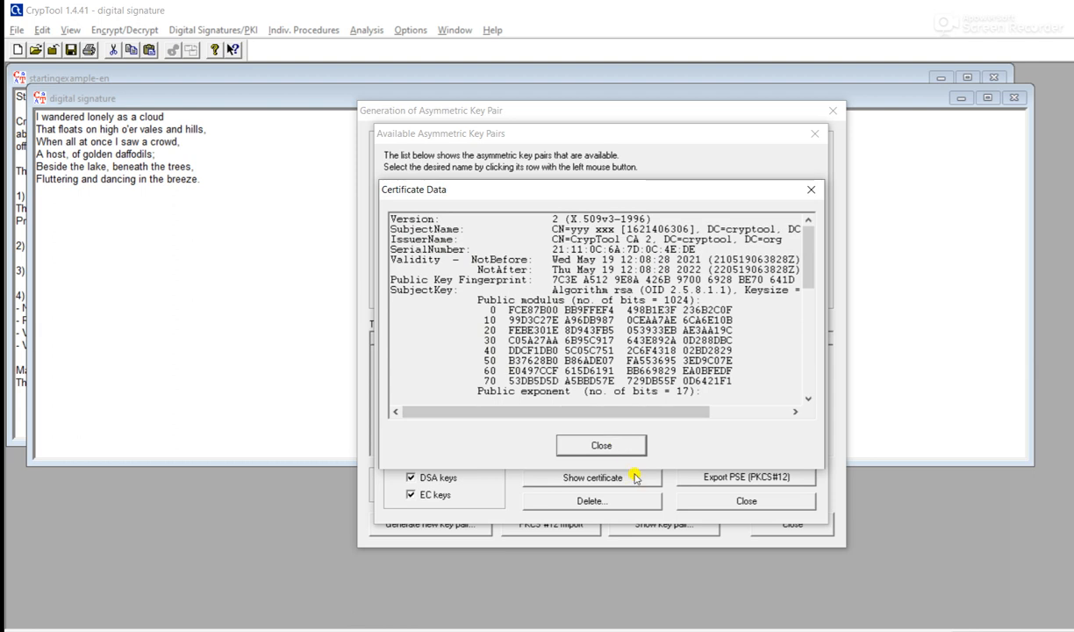
left_click(605, 445)
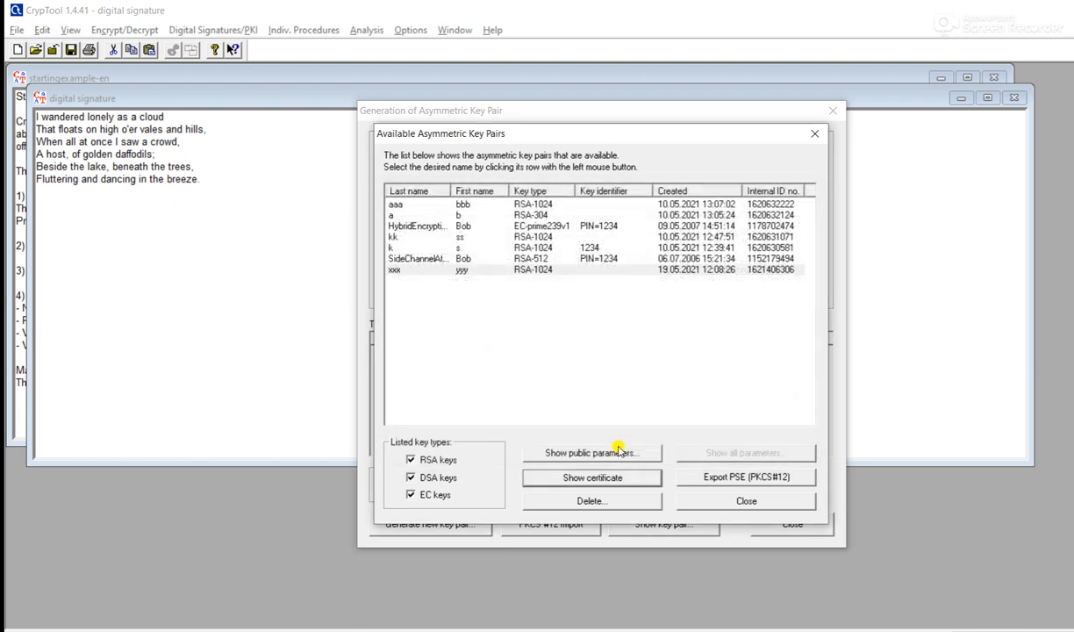
left_click(761, 501)
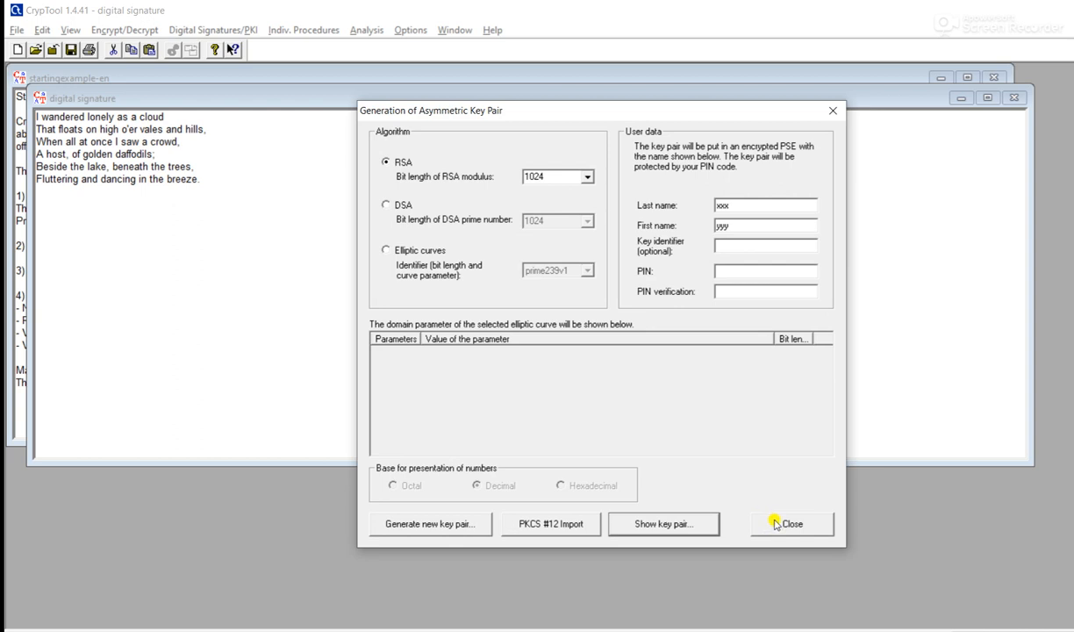
left_click(776, 523)
left_click(246, 31)
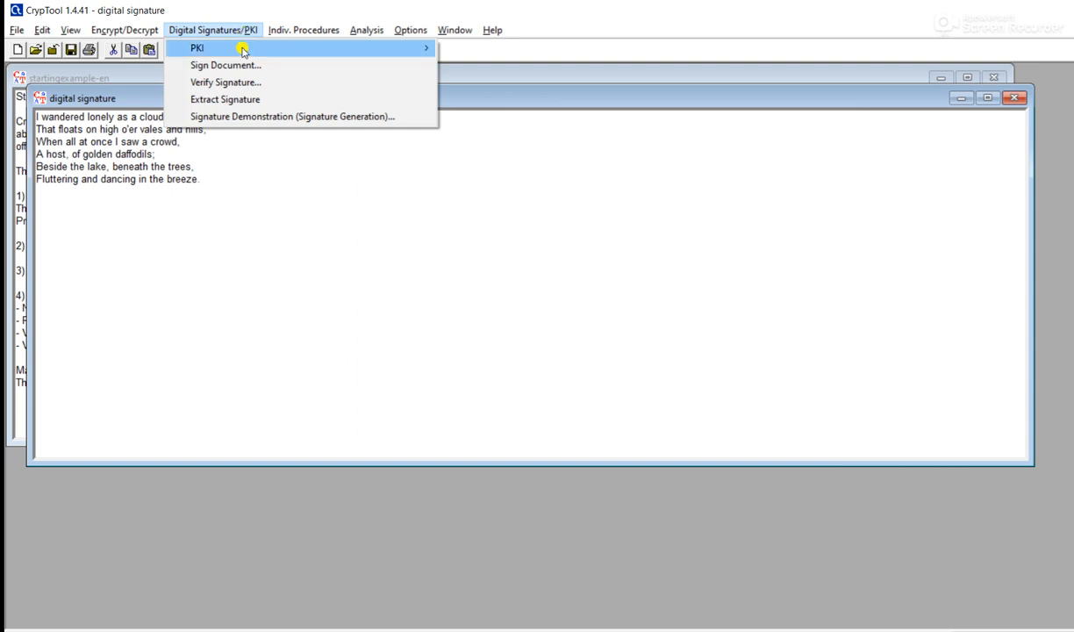
- Start Sign Document with MD5 and RSA, choose the new RSA-1024 key and enter its PIN
left_click(198, 69)
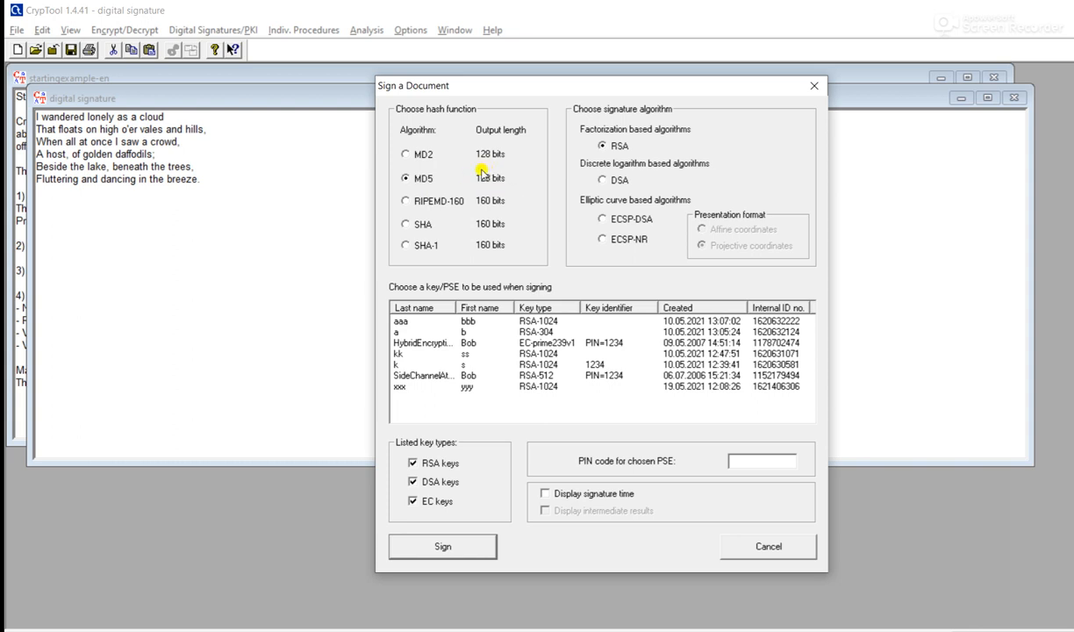
left_click(476, 386)
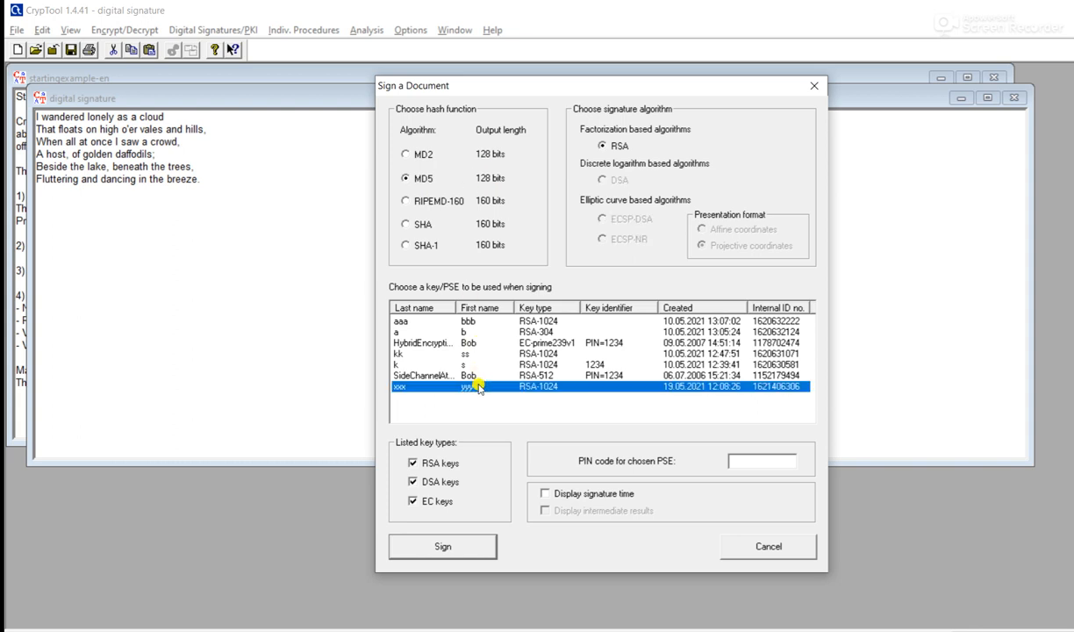
left_click(748, 459)
type("1234")
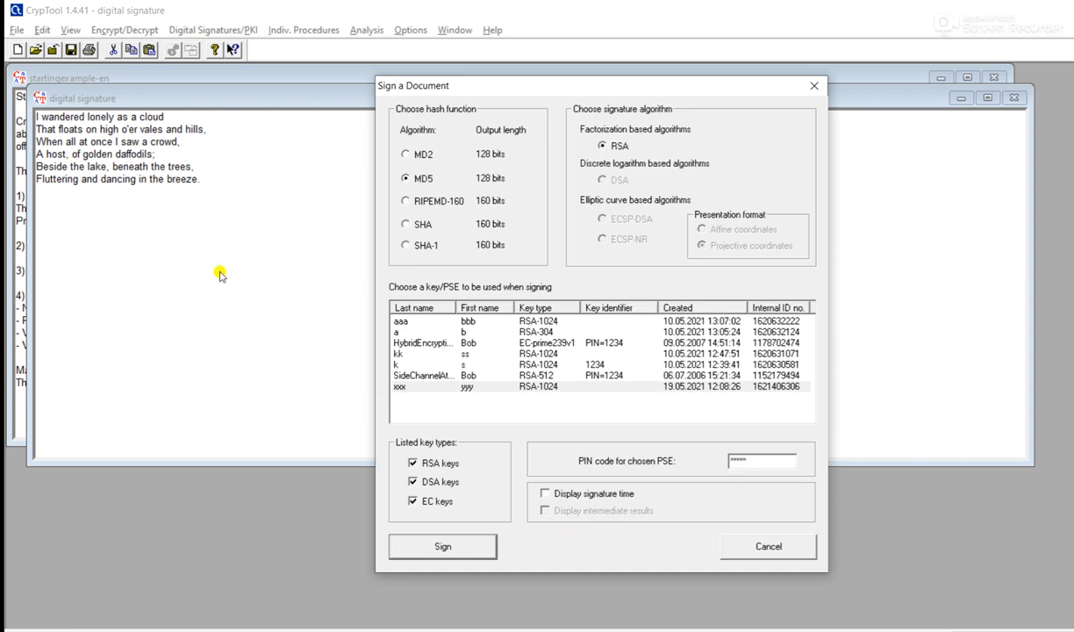
- Sign the poem, then highlight the message text and the signature bytes in the output
left_click(445, 547)
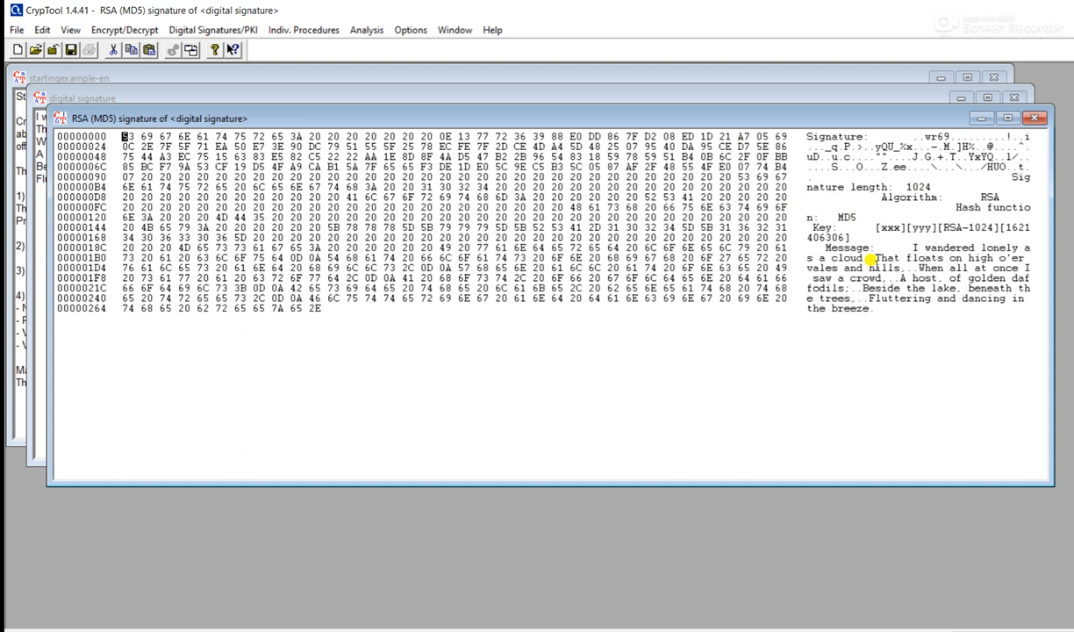
left_click_drag(906, 247, 910, 300)
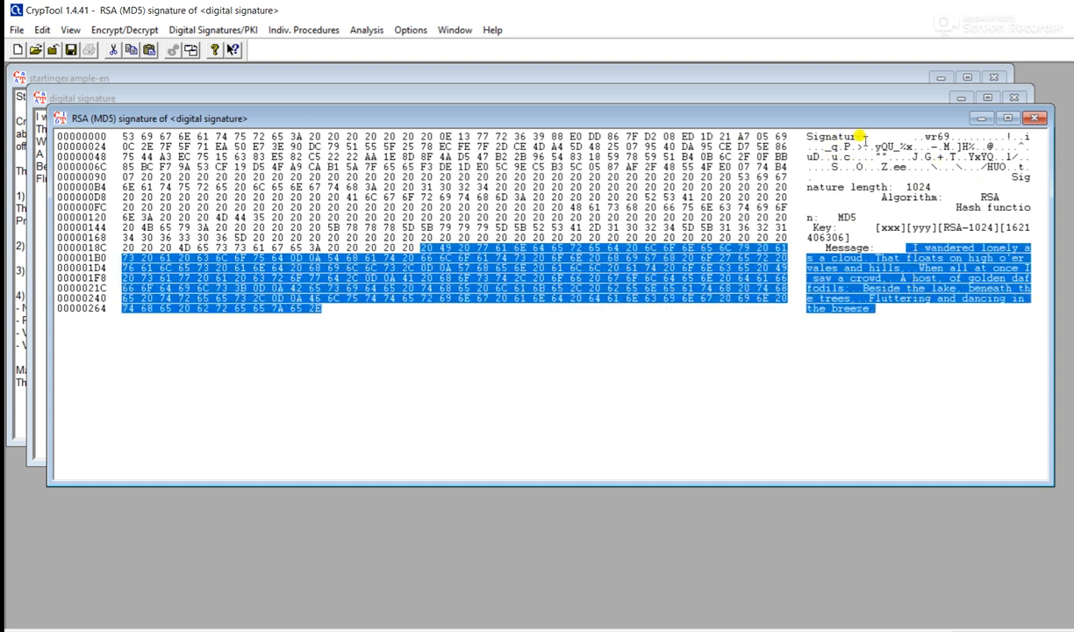
mouse_move(877, 136)
left_mouse_down()
mouse_move(939, 165)
mouse_move(1028, 177)
left_mouse_up()
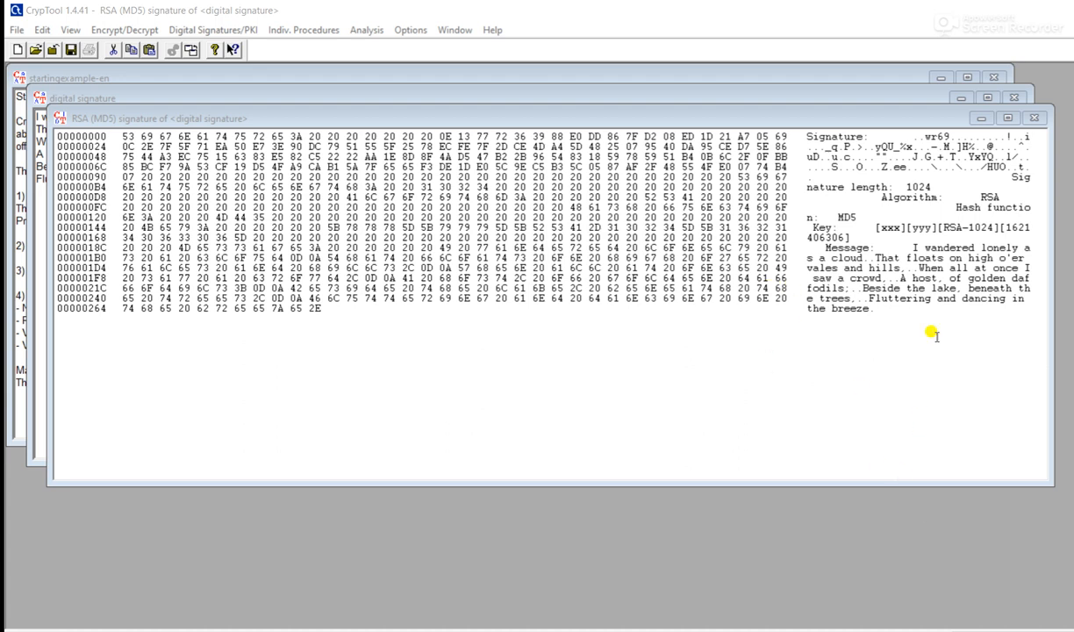
- Verify the signed document with the new RSA-1024 key and dismiss the correct-signature message
left_click(854, 276)
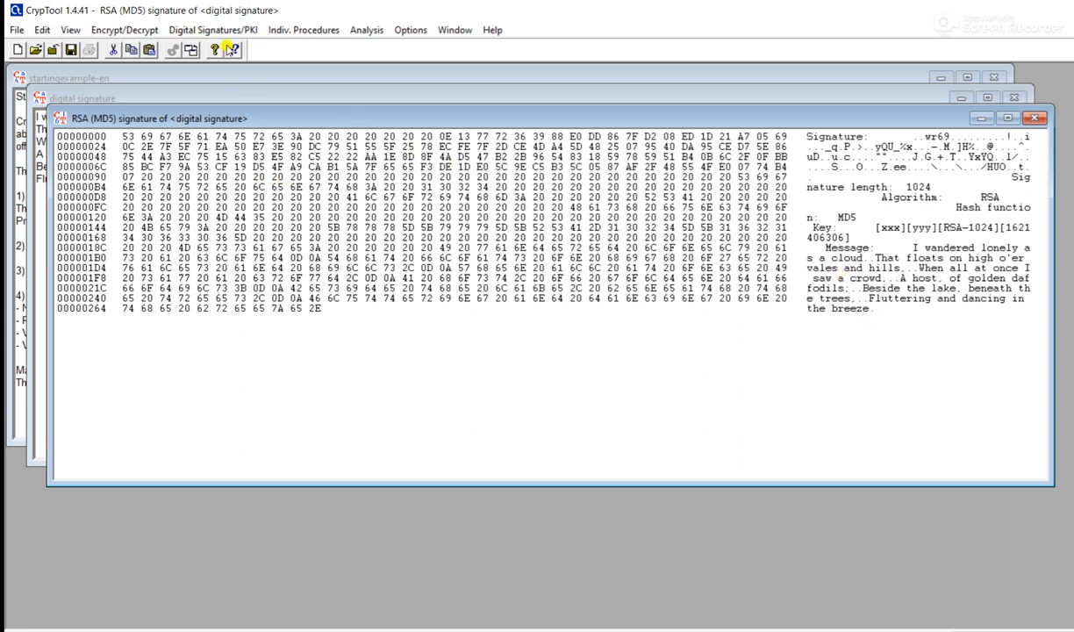
left_click(230, 31)
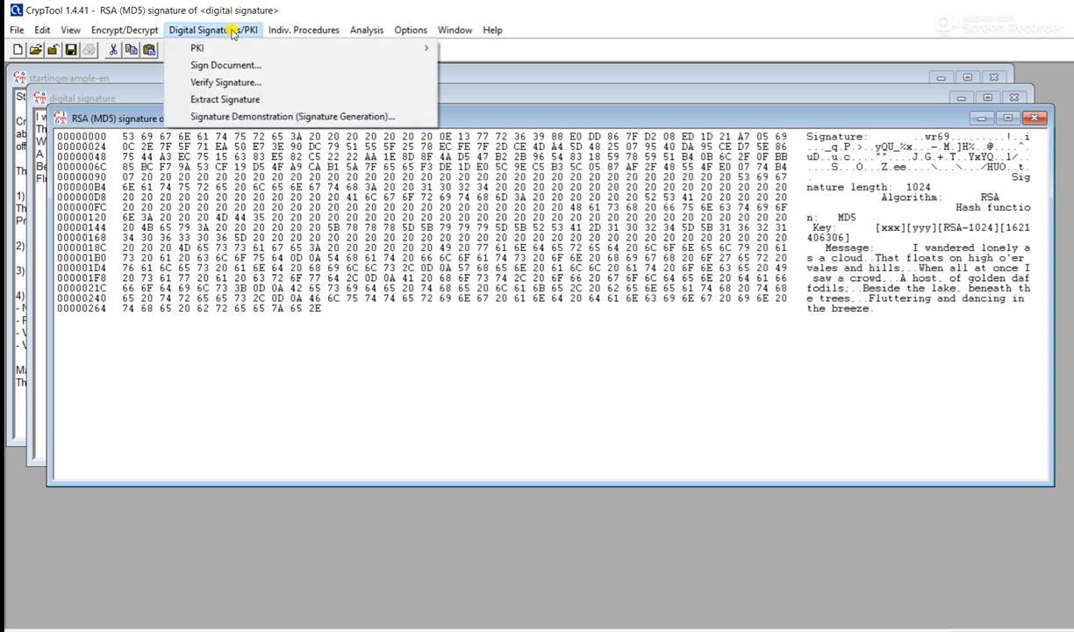
left_click(231, 82)
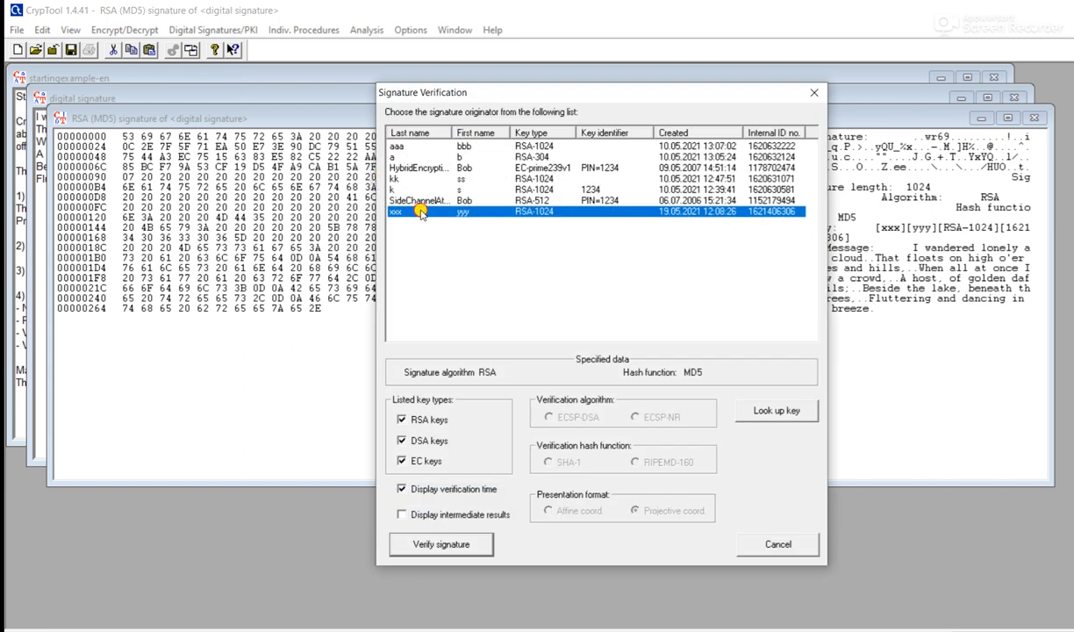
left_click(462, 545)
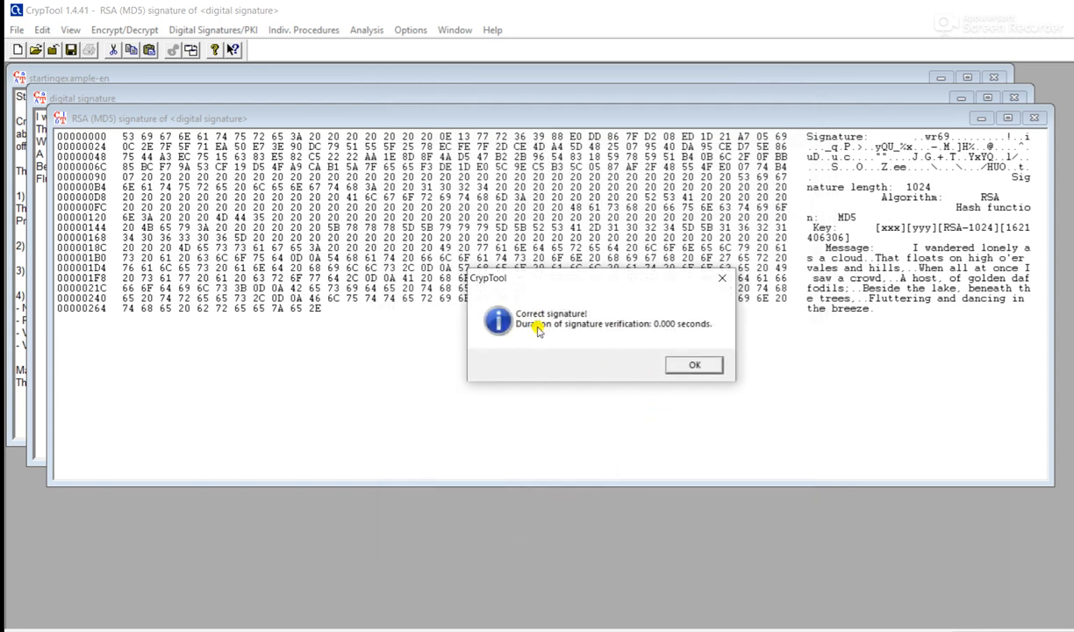
left_click(694, 366)
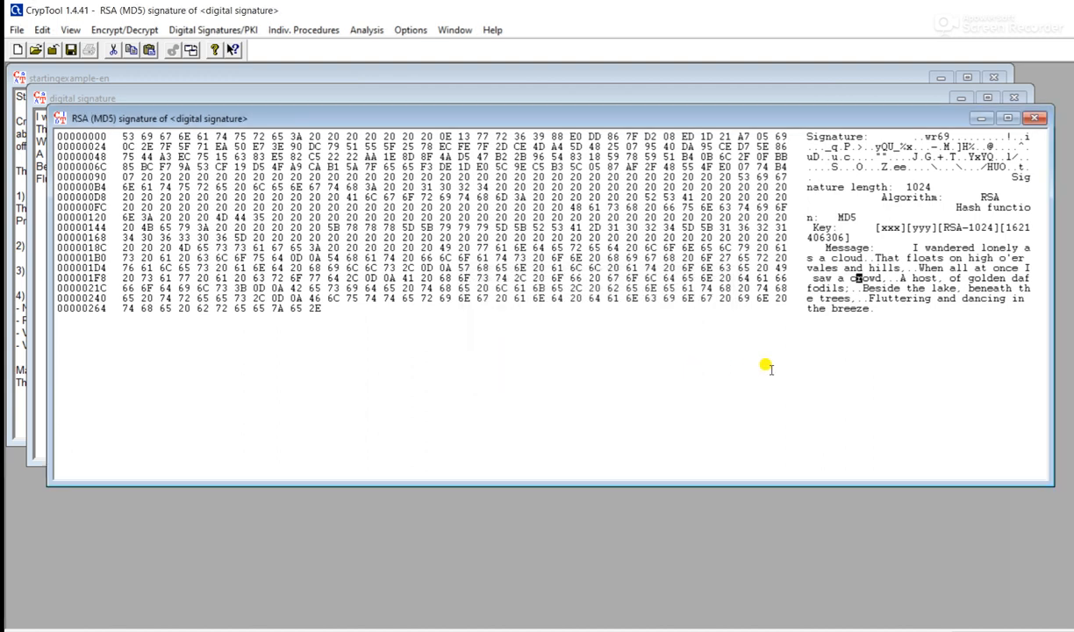
- Delete the final word 'breeze.' from the signed message
left_click(856, 308)
left_click_drag(869, 308, 827, 300)
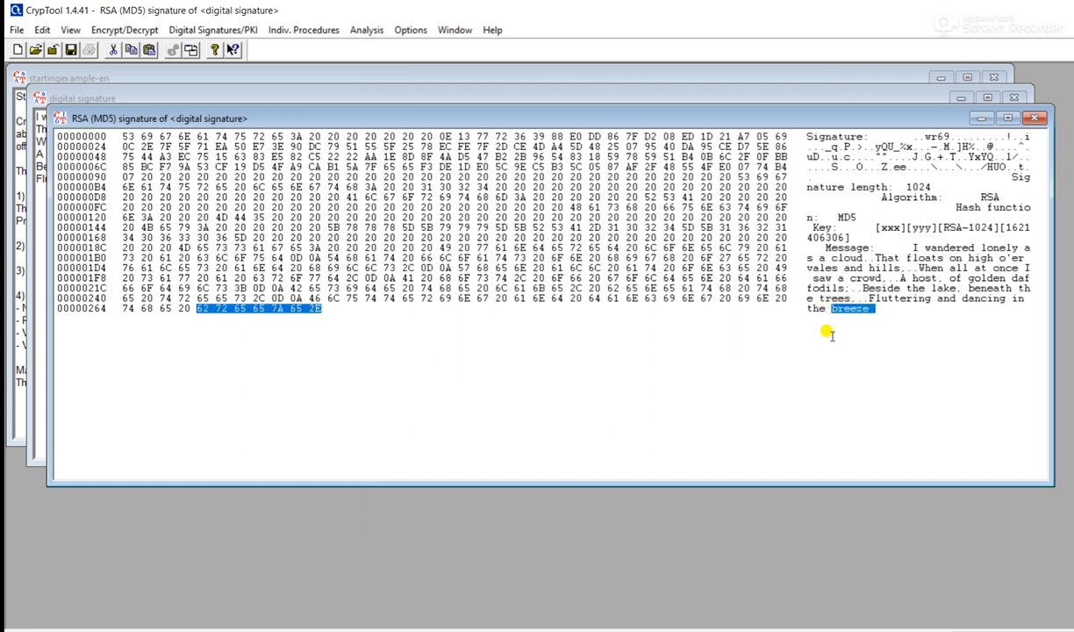
key("Delete")
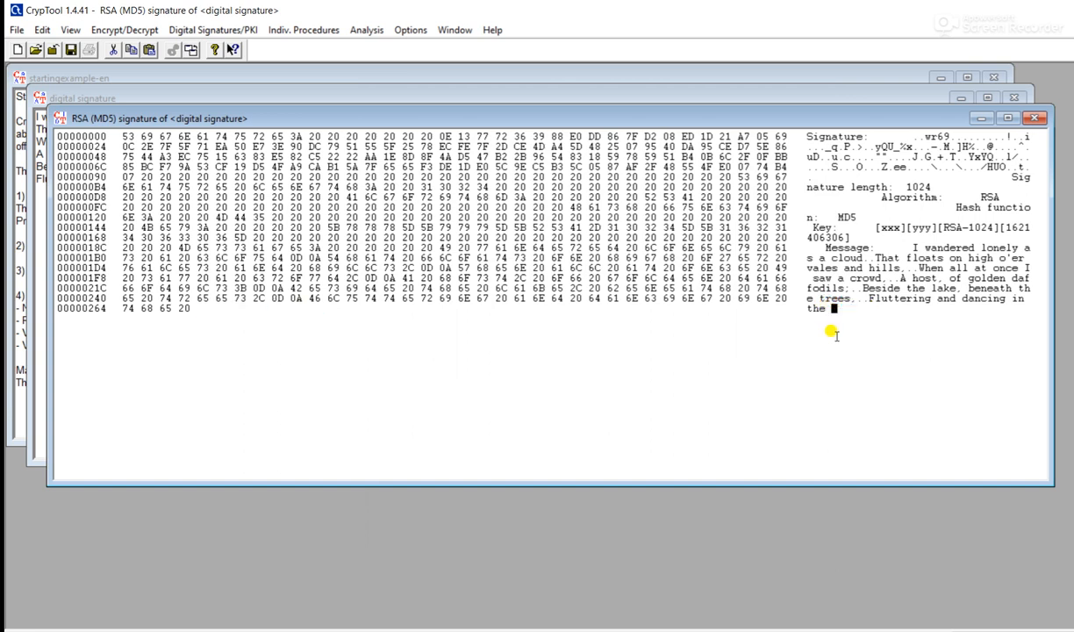
- Verify the edited message's signature again and dismiss the invalid-signature warning
left_click(248, 34)
left_click(237, 82)
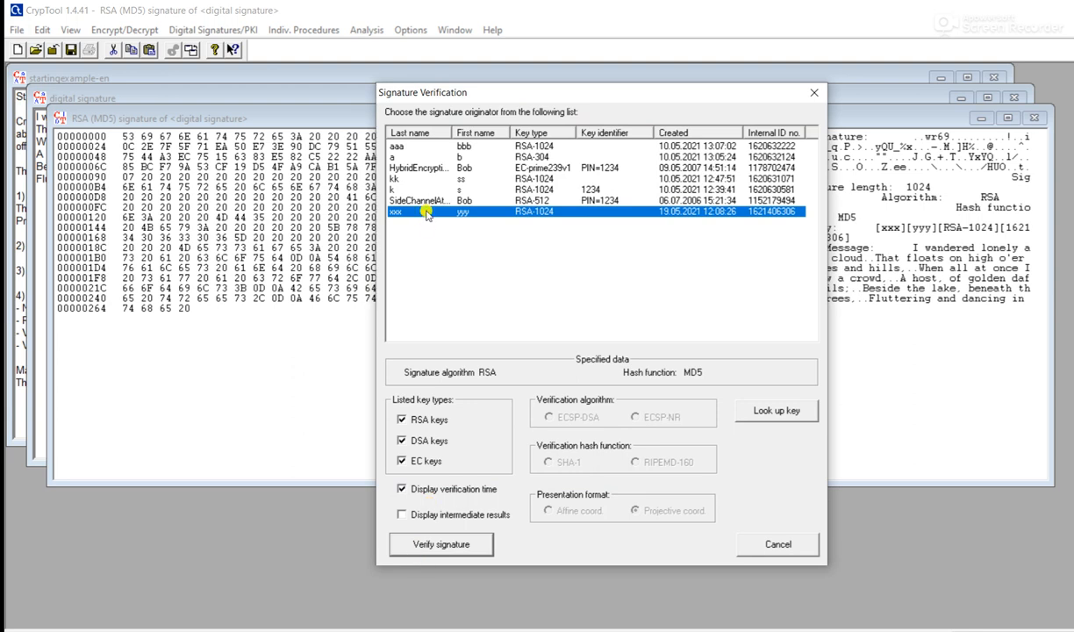
left_click(443, 544)
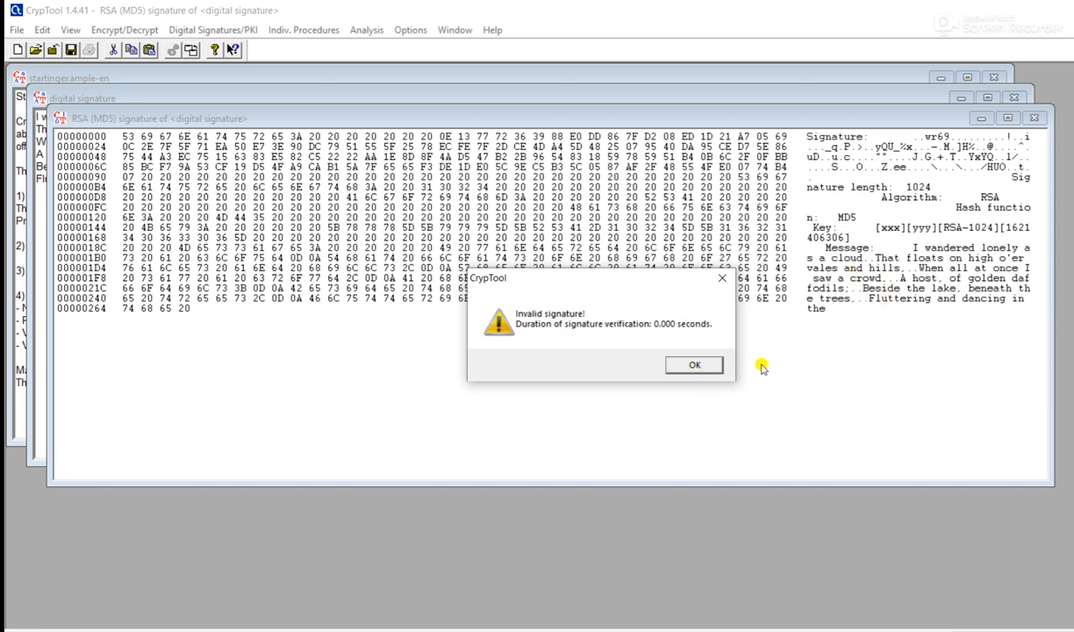
left_click(695, 365)
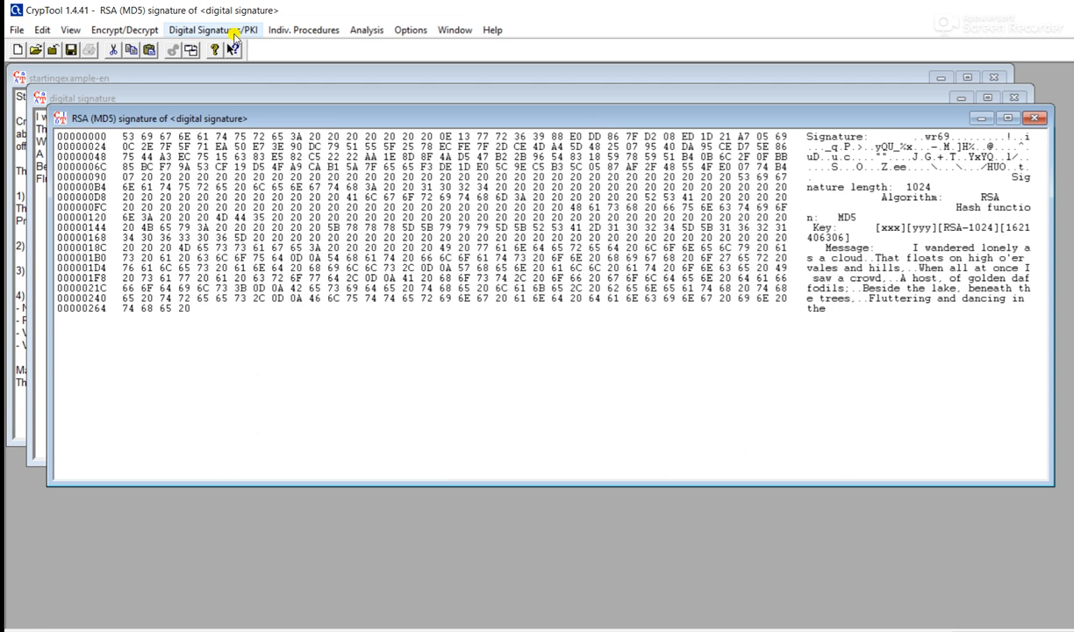
left_click(235, 35)
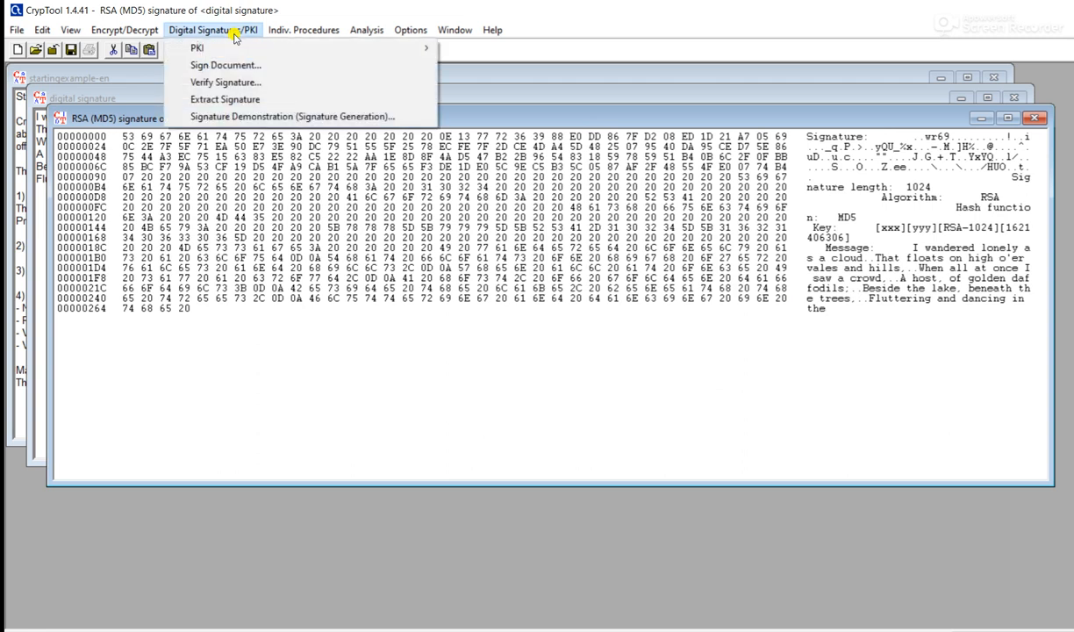
left_click(233, 119)
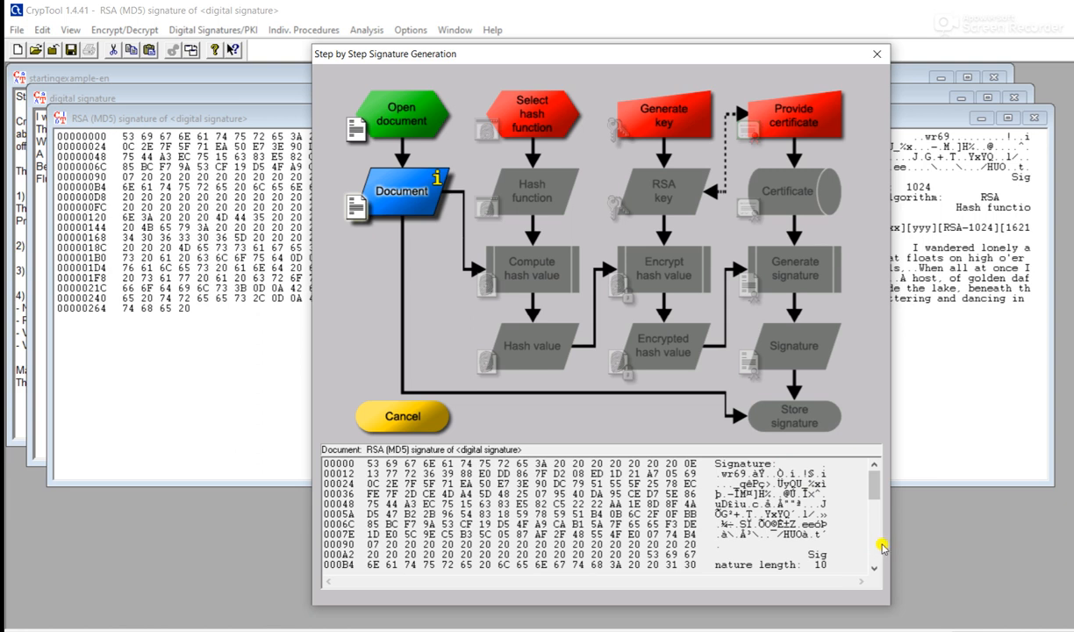
left_click(878, 55)
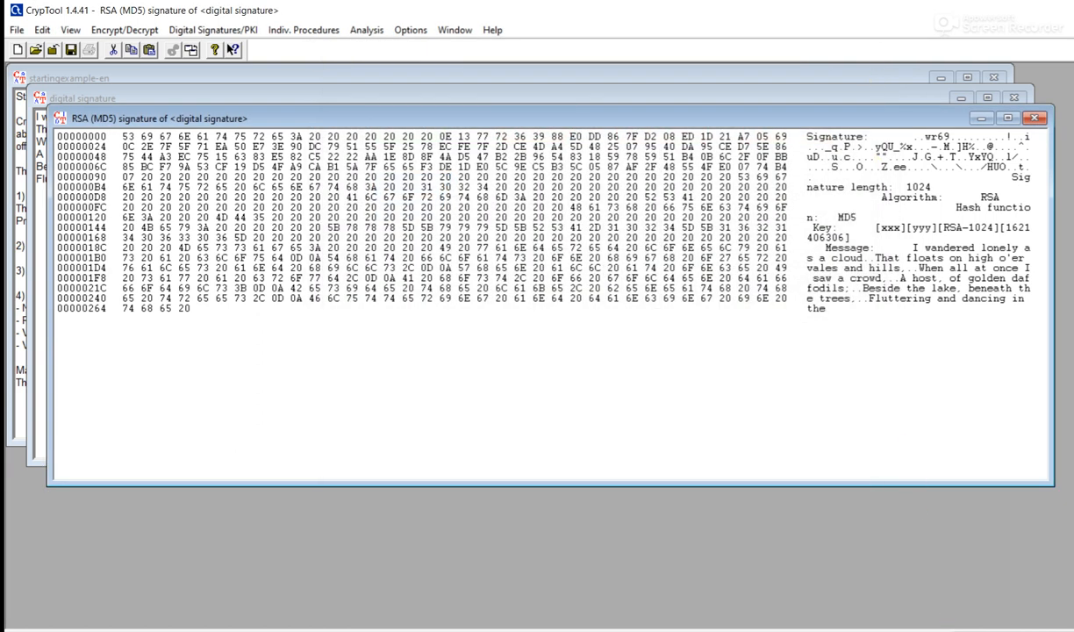